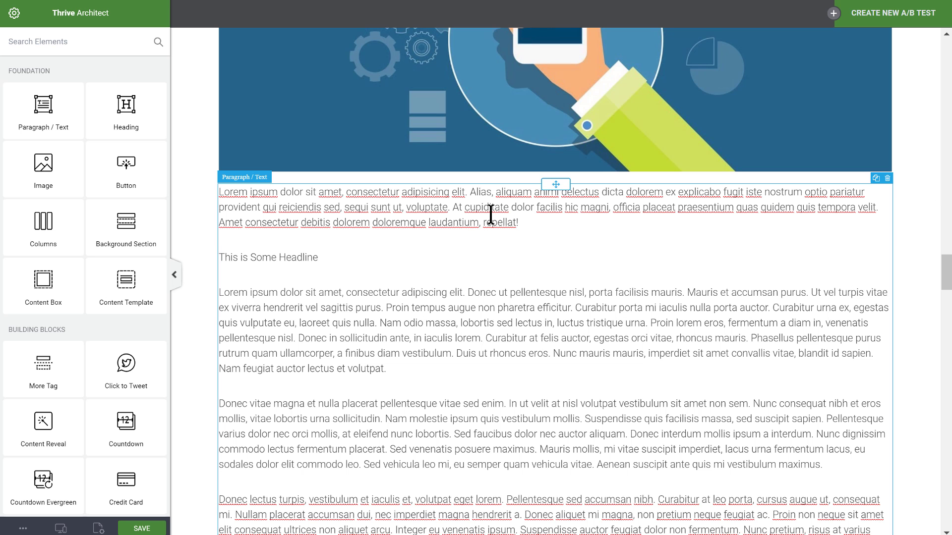
Select the sample lorem ipsum text block for editing and scroll through its paragraphs
click(530, 222)
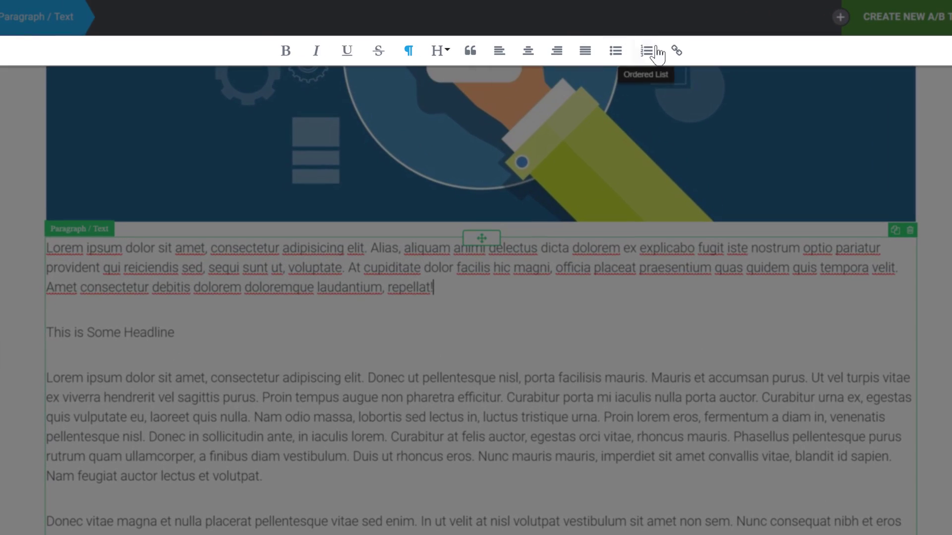
scroll(742, 158, down, 4)
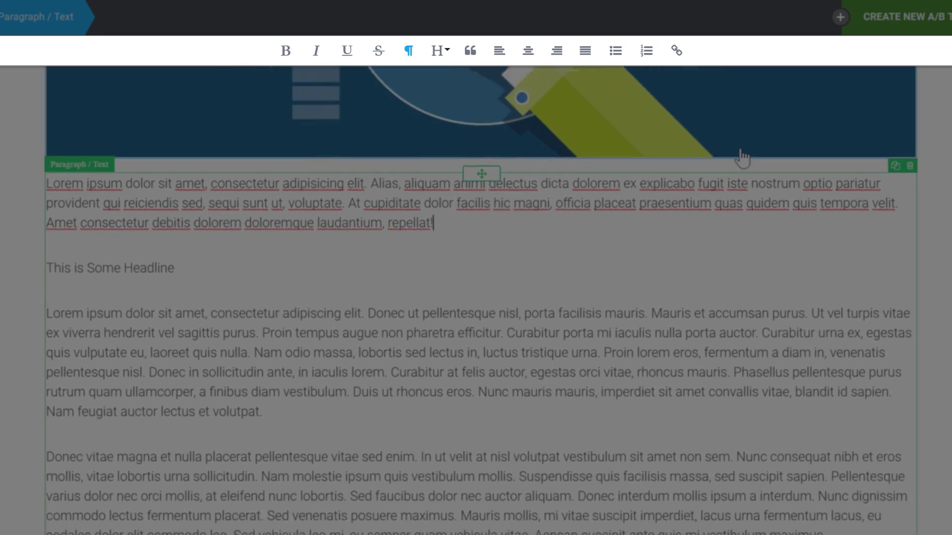
scroll(742, 159, up, 1)
scroll(742, 156, up, 2)
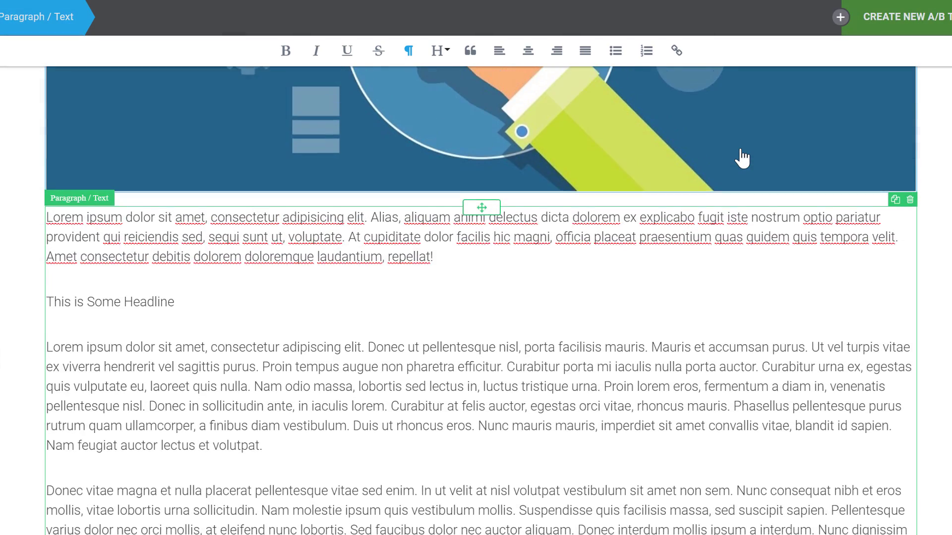
scroll(742, 153, down, 3)
scroll(739, 148, up, 2)
scroll(740, 149, up, 1)
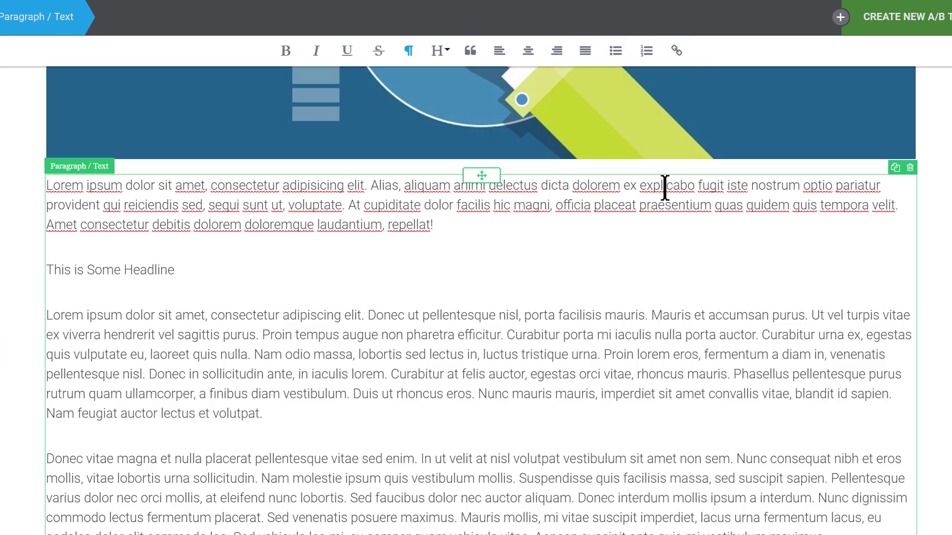
scroll(665, 189, down, 3)
scroll(667, 203, up, 1)
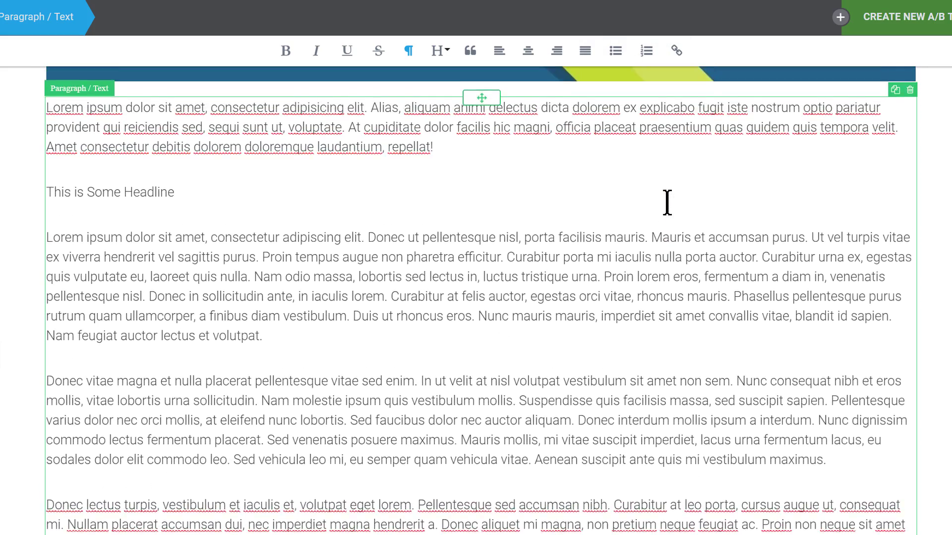
scroll(668, 202, up, 1)
scroll(668, 202, down, 4)
scroll(668, 203, up, 2)
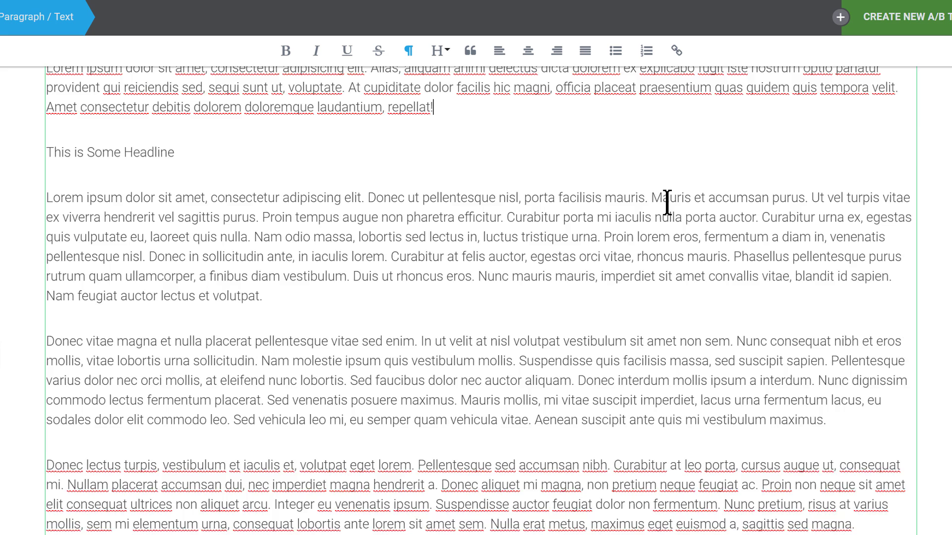
scroll(667, 202, up, 2)
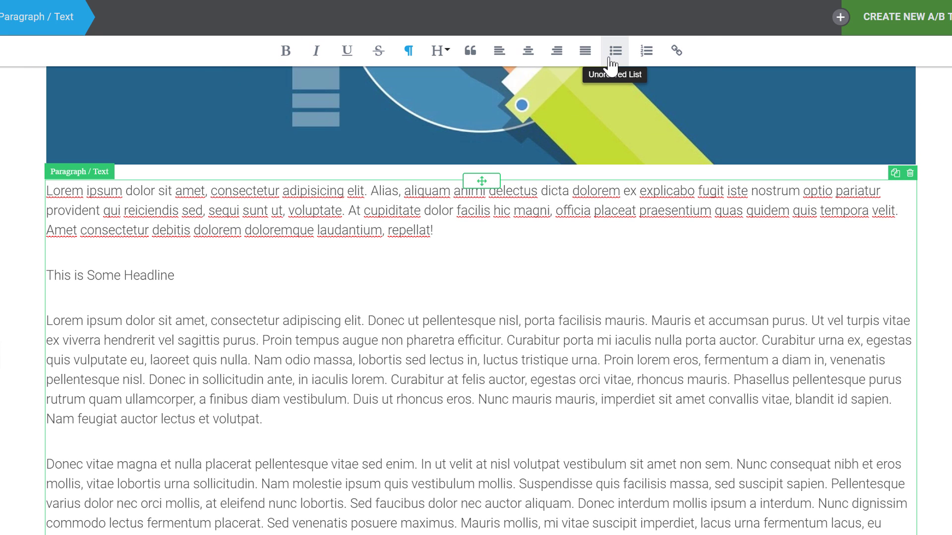
click(625, 63)
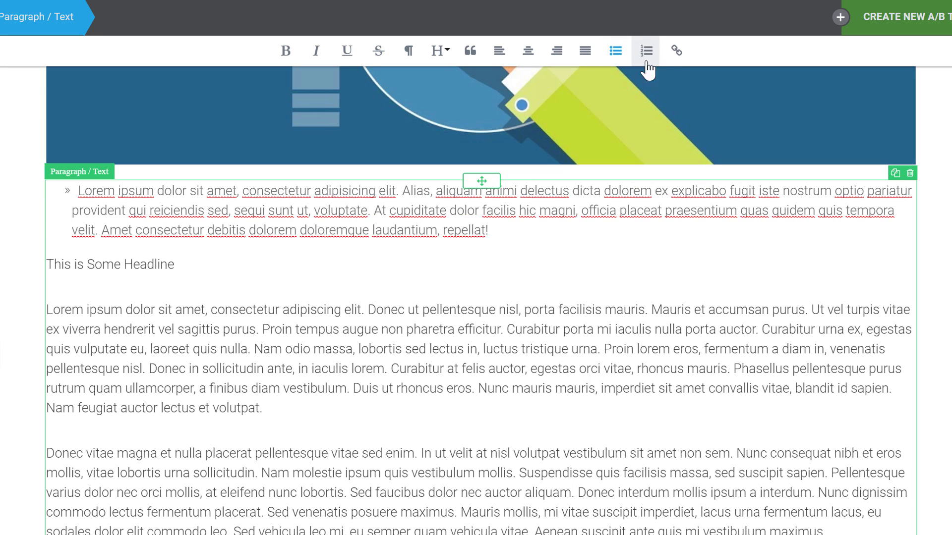
click(646, 56)
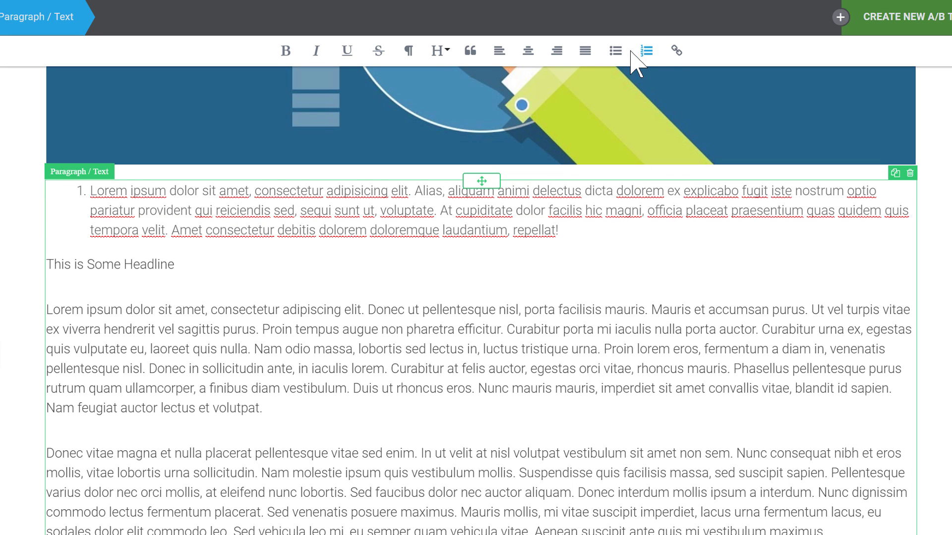
click(647, 55)
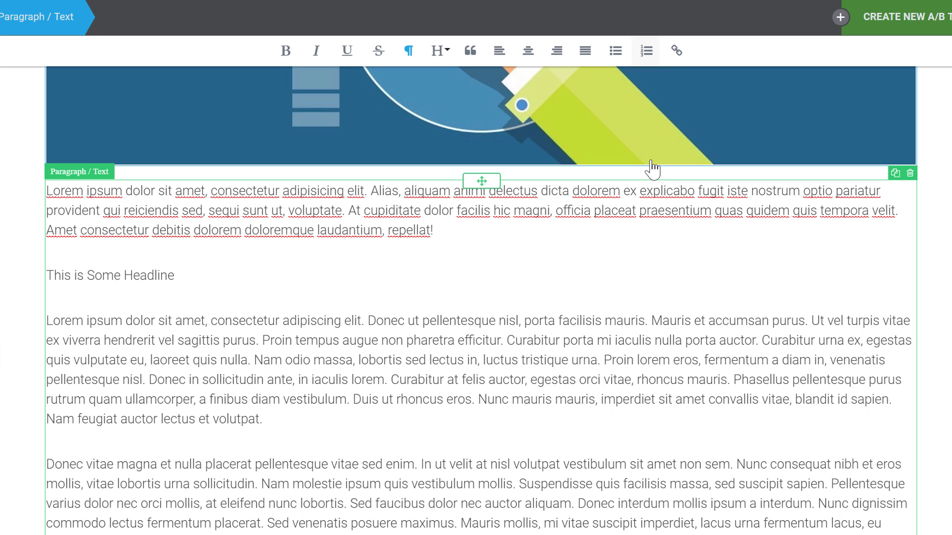
click(617, 56)
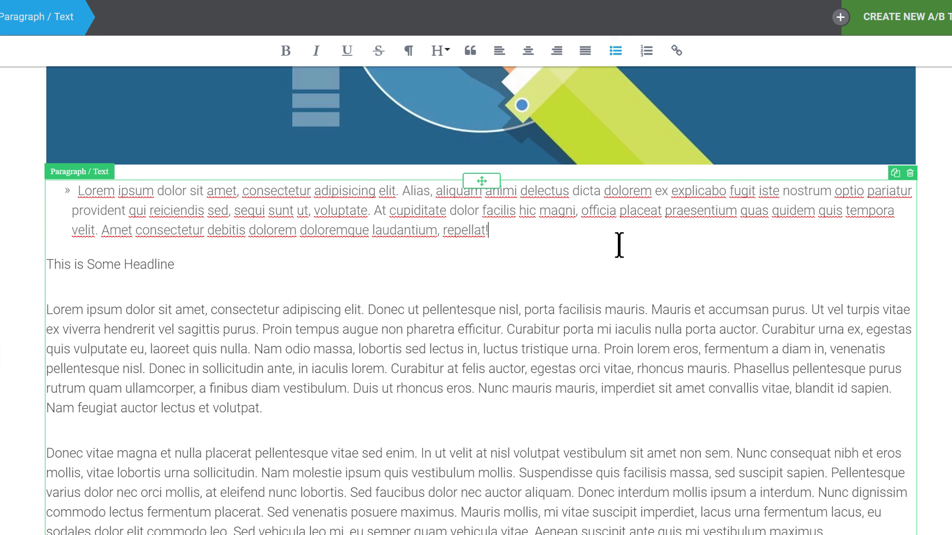
click(616, 53)
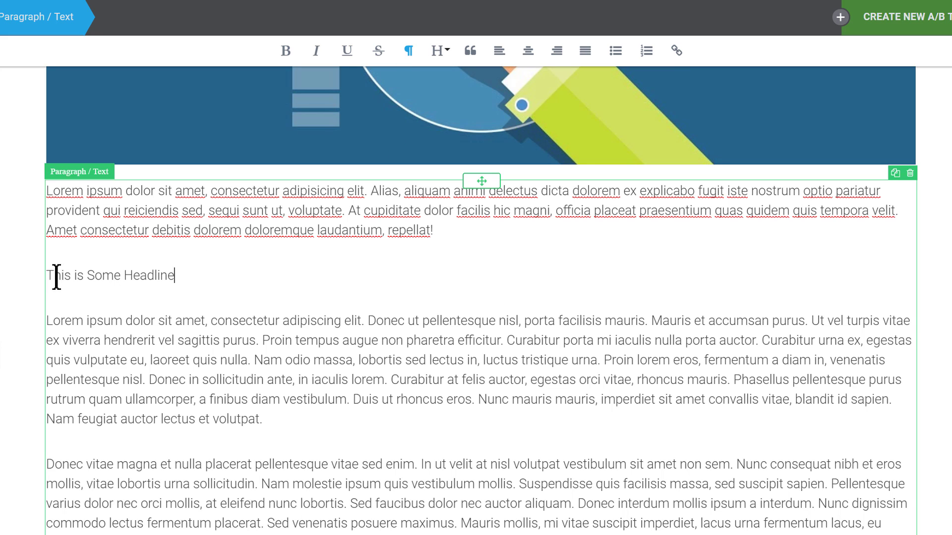
Make 'This is Some Headline' a Heading 2, trying Paragraph and Blockquote before returning to heading
click(438, 52)
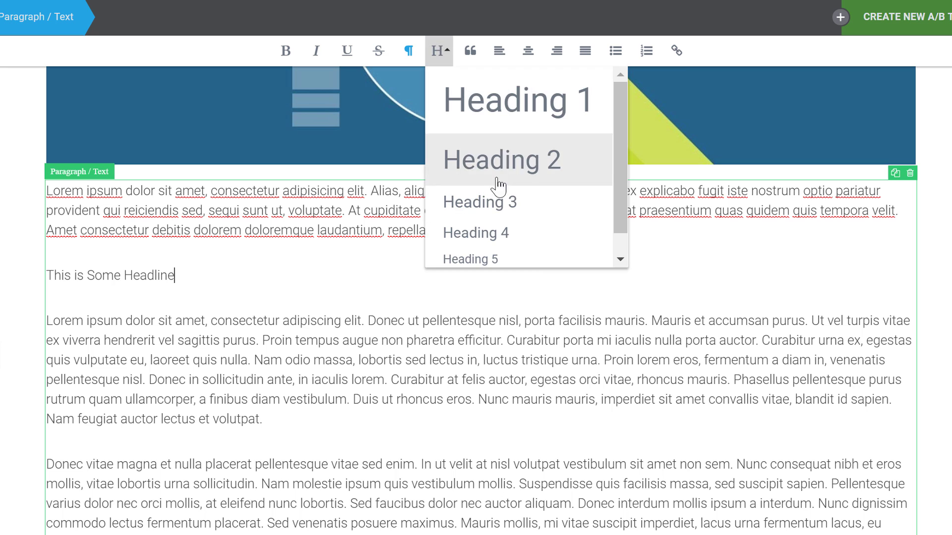
scroll(493, 236, down, 3)
click(467, 134)
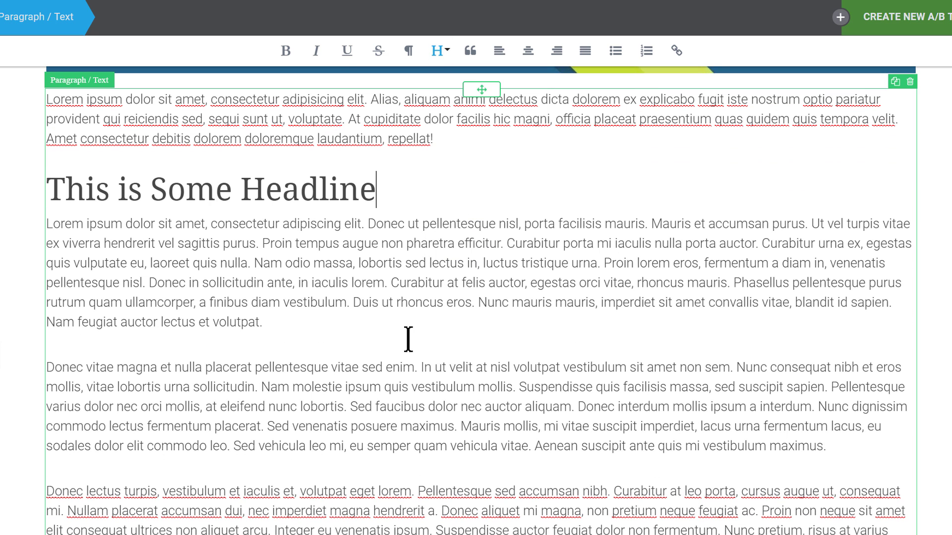
click(389, 193)
click(408, 55)
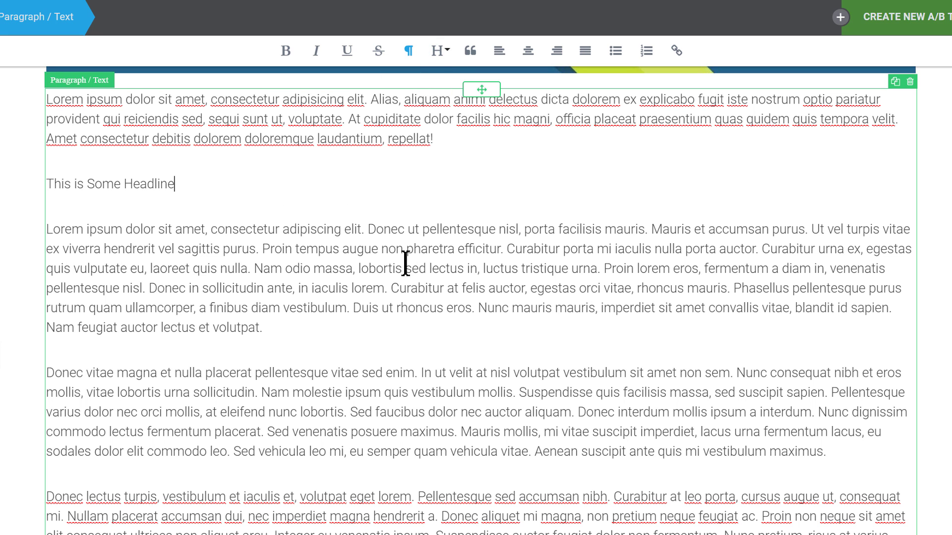
click(471, 51)
click(440, 50)
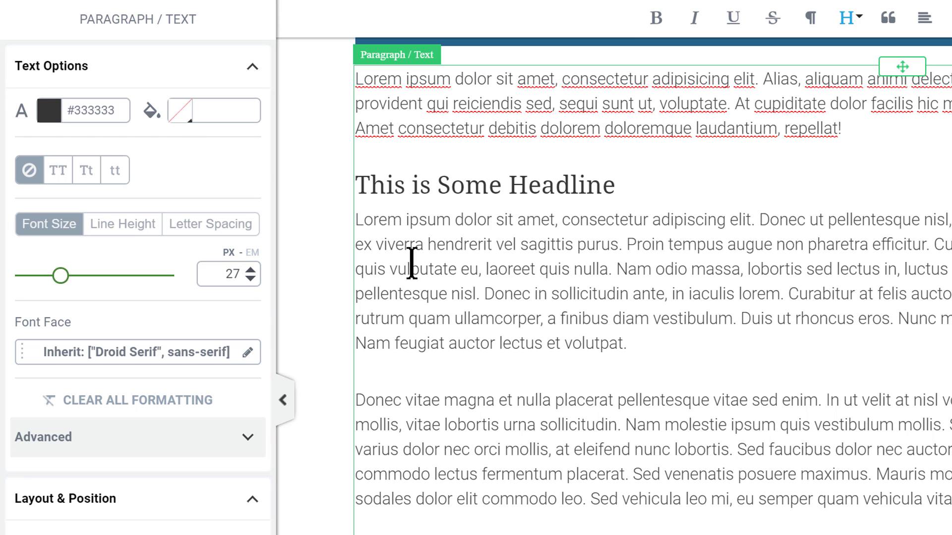
Color 'Lorem ipsum dolor sit amet' red (#d10000) on a yellow #fff72d highlight
drag(355, 218, 554, 217)
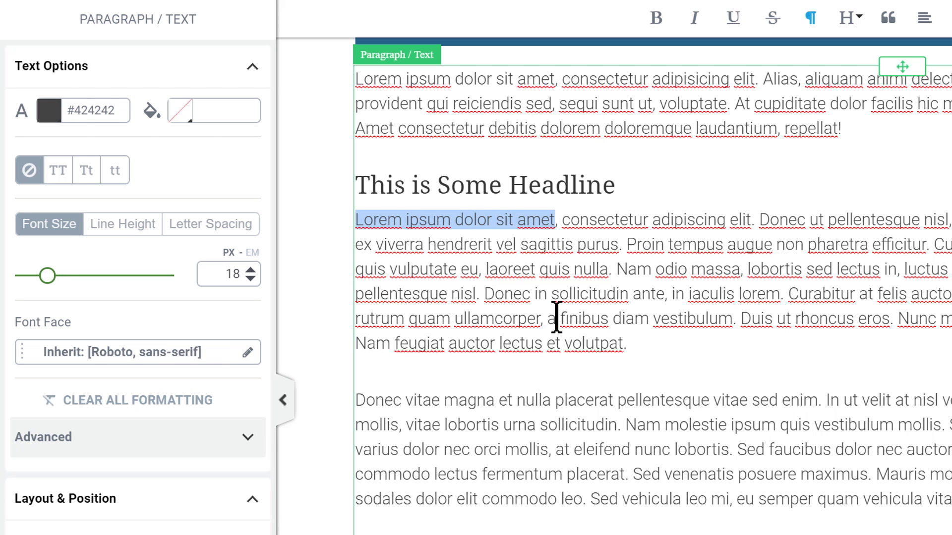
click(49, 119)
drag(209, 188, 212, 177)
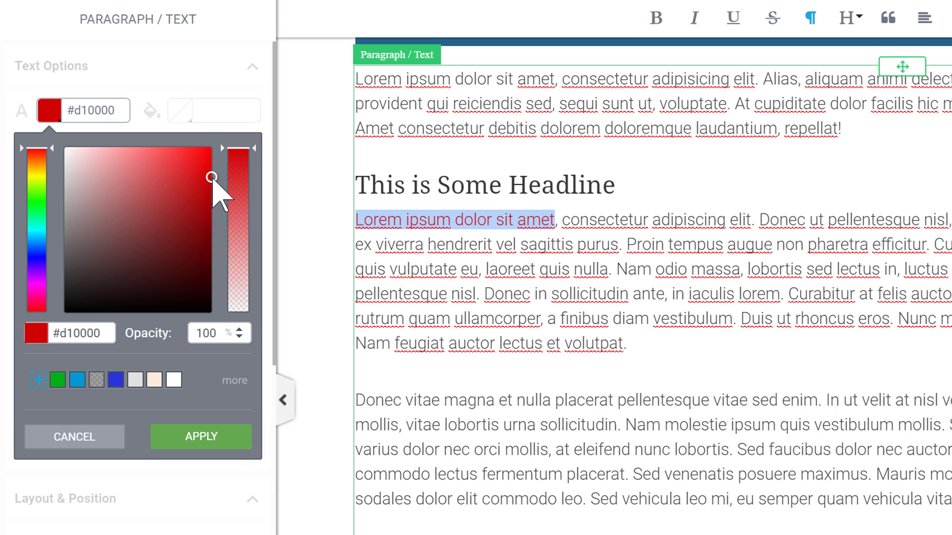
click(188, 439)
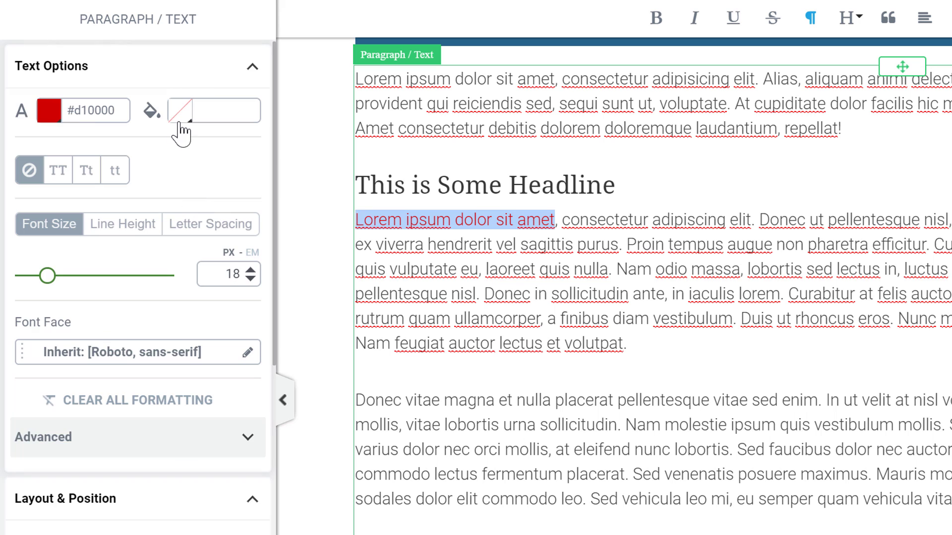
click(180, 112)
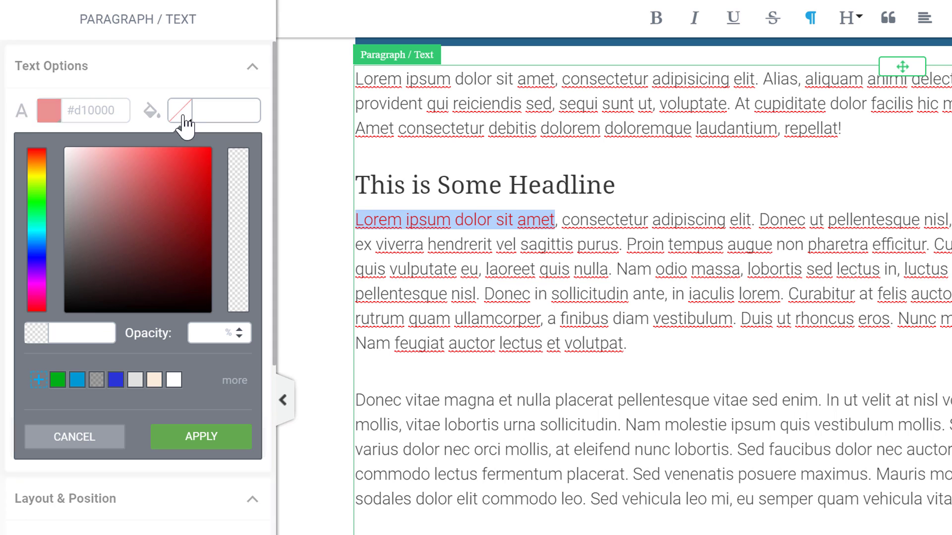
click(36, 174)
drag(126, 201, 187, 137)
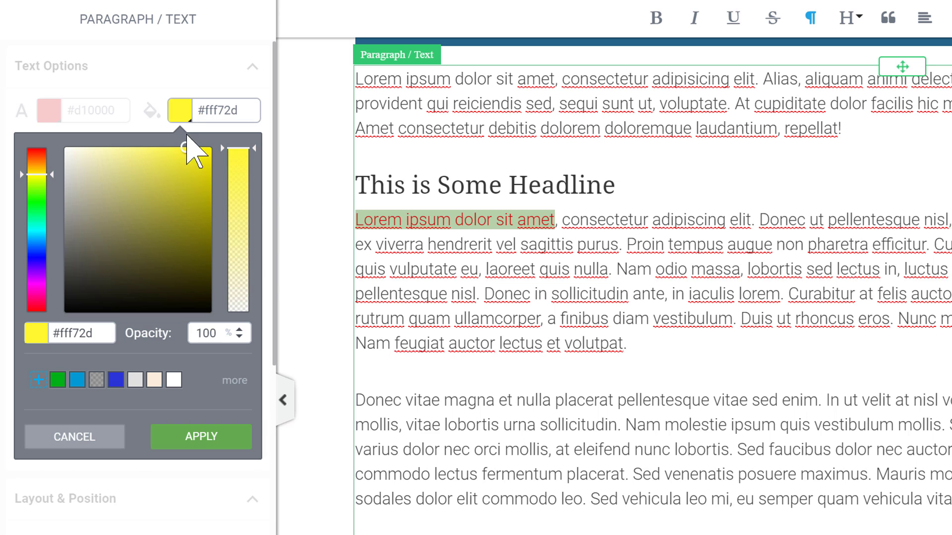
click(714, 191)
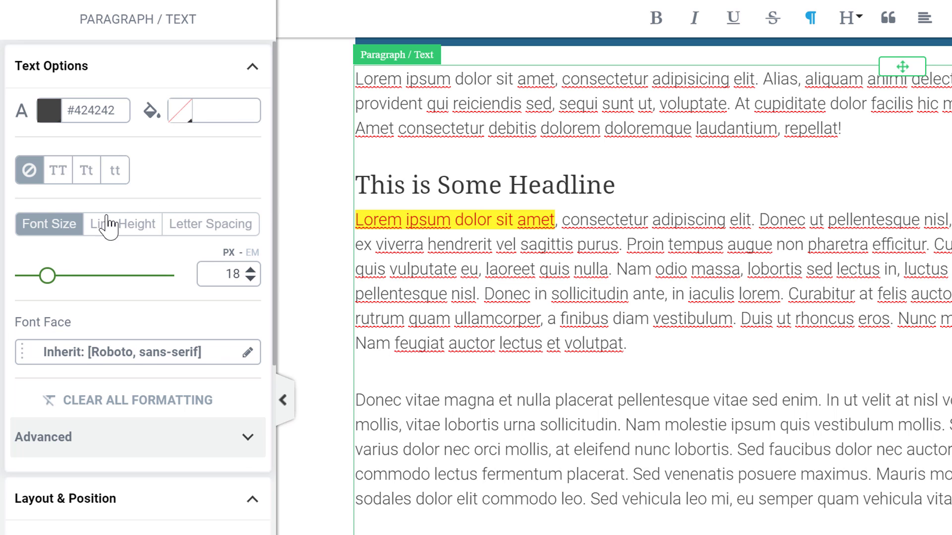
Try uppercase, title case and lowercase on the paragraph, then reset it to normal case
click(58, 171)
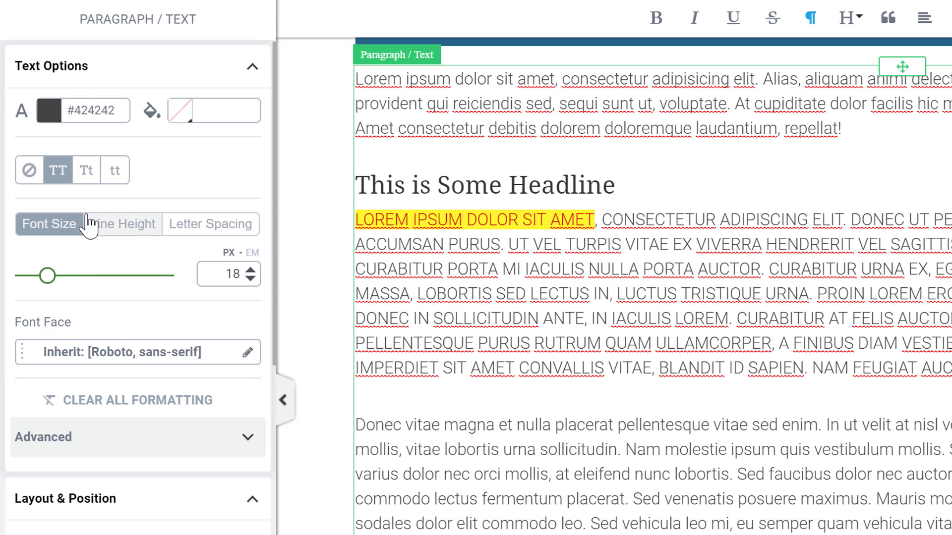
click(87, 174)
click(115, 175)
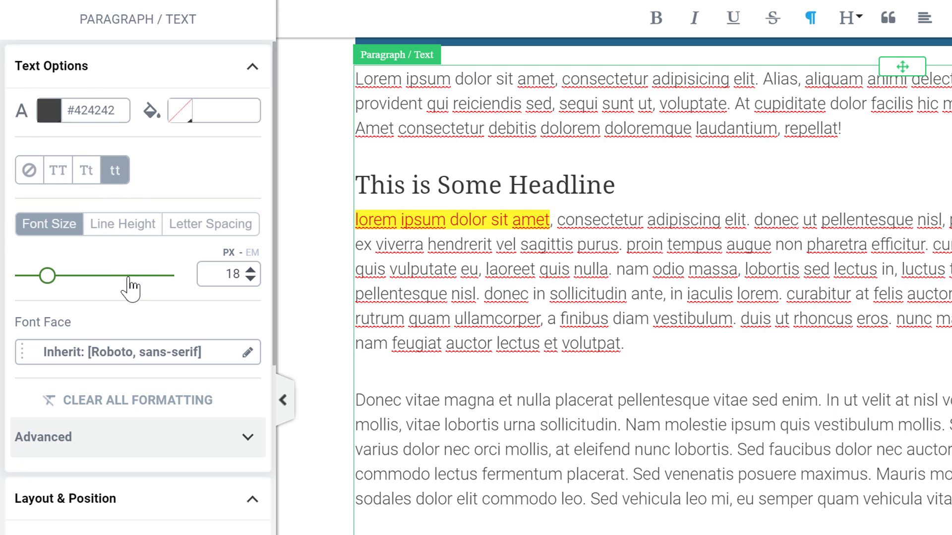
click(28, 172)
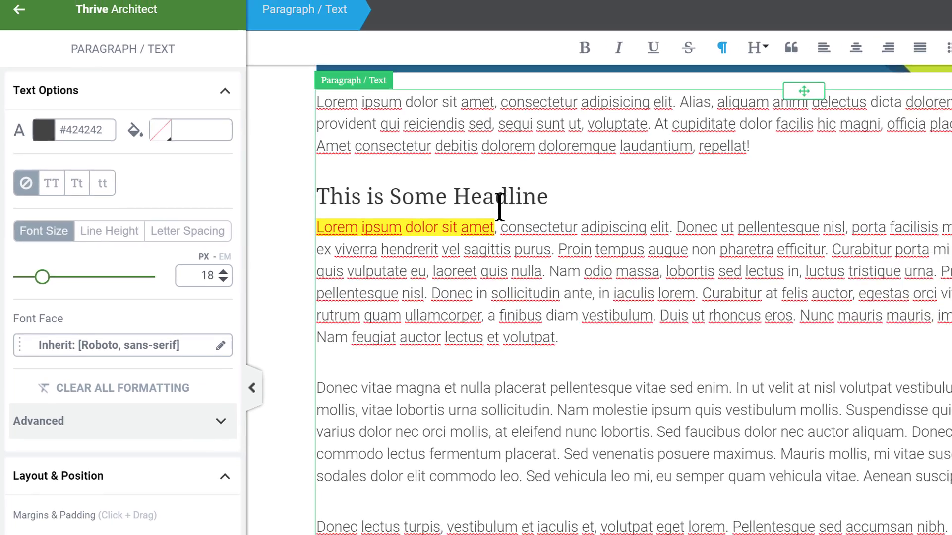
Enlarge the headline's font size and set the body paragraph's line height to 1.65
click(546, 186)
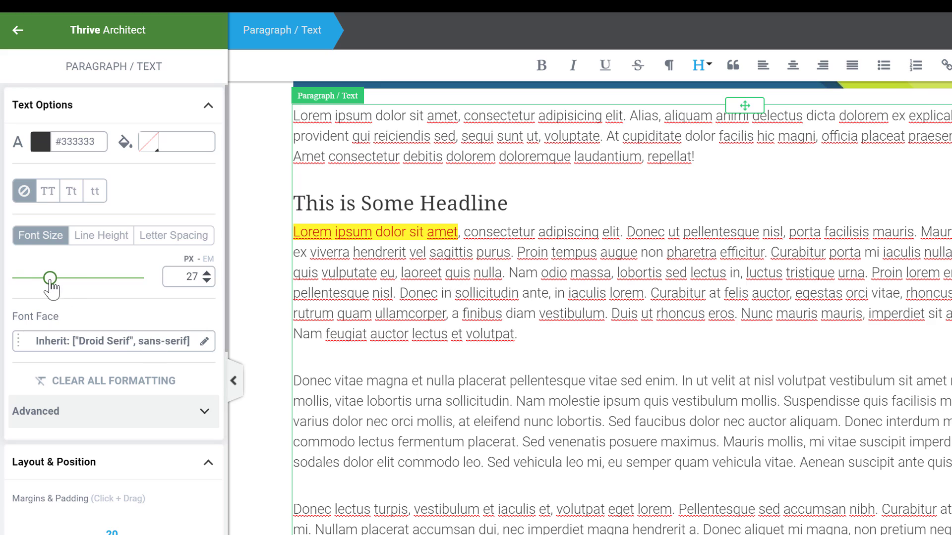
mouse_move(52, 290)
mouse_down()
mouse_move(83, 287)
mouse_move(53, 287)
mouse_move(64, 286)
mouse_up()
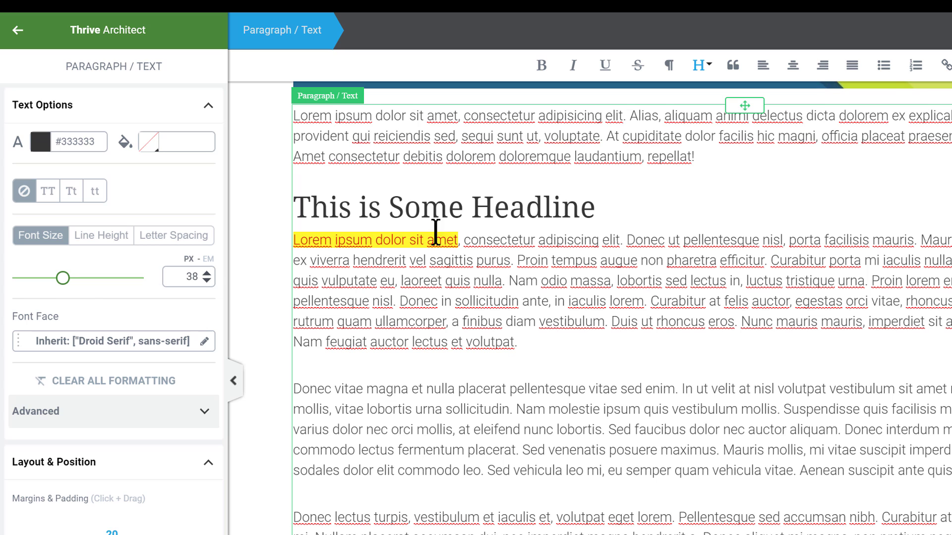
click(623, 259)
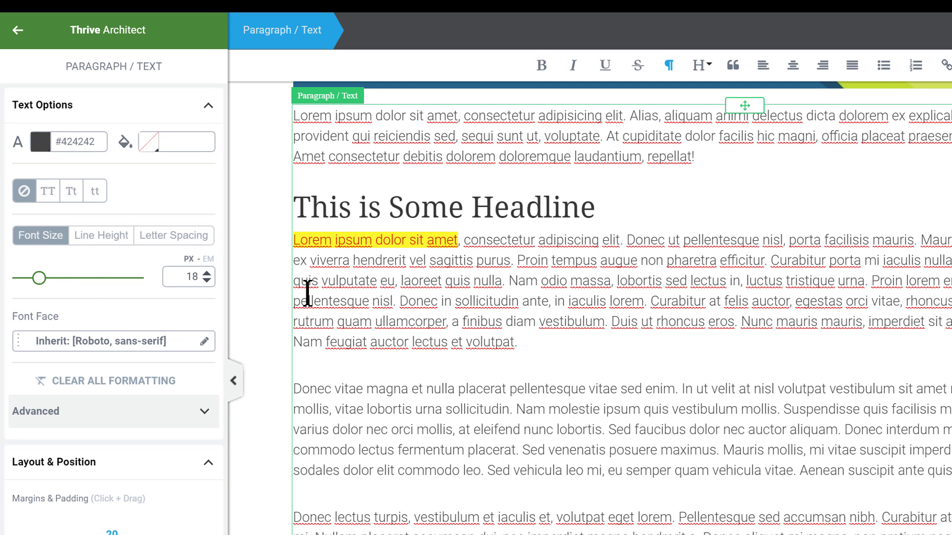
click(94, 235)
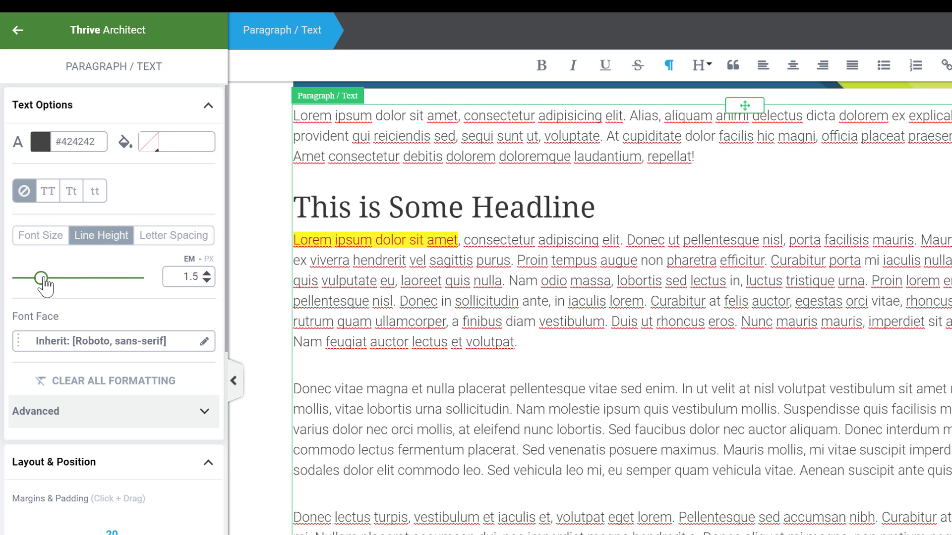
mouse_move(45, 286)
mouse_down()
mouse_move(66, 281)
mouse_move(45, 288)
mouse_move(66, 284)
mouse_move(52, 285)
mouse_up()
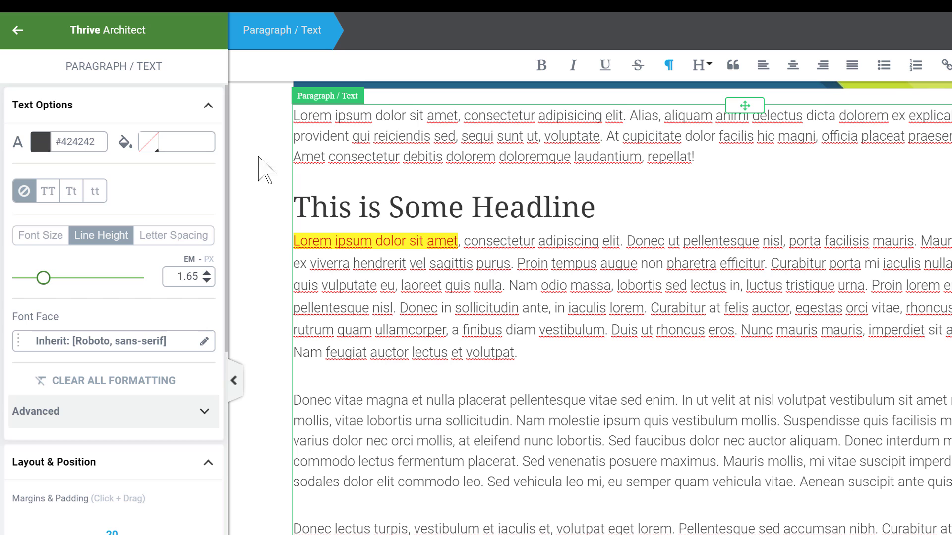
Give the headline 12 px letter spacing and enlarge it to 50 px
click(158, 244)
mouse_move(20, 279)
mouse_down()
mouse_move(52, 290)
mouse_move(35, 290)
mouse_up()
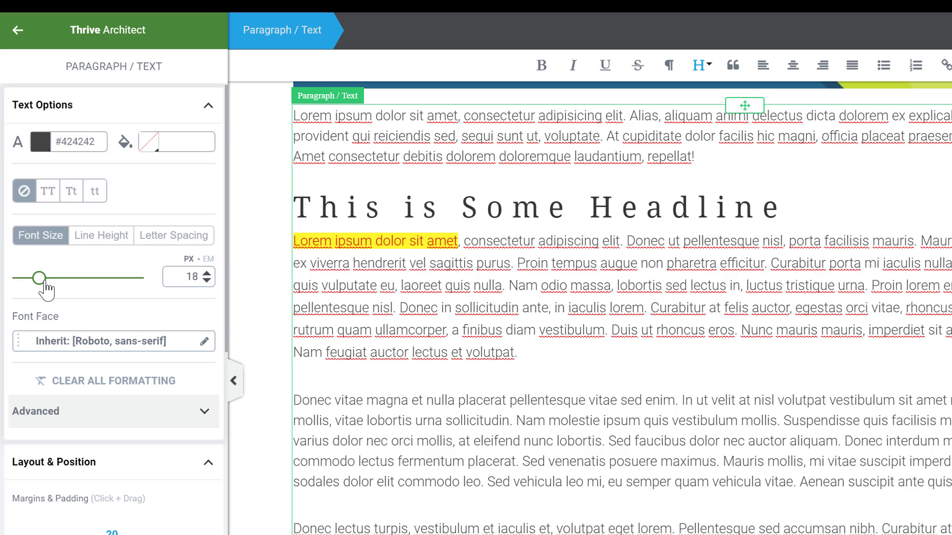
drag(46, 287, 80, 283)
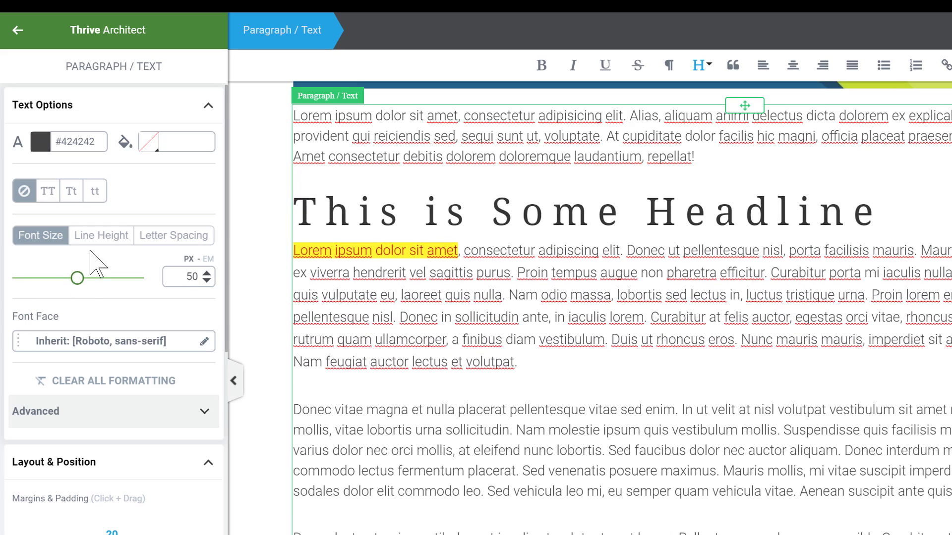
click(101, 236)
click(181, 238)
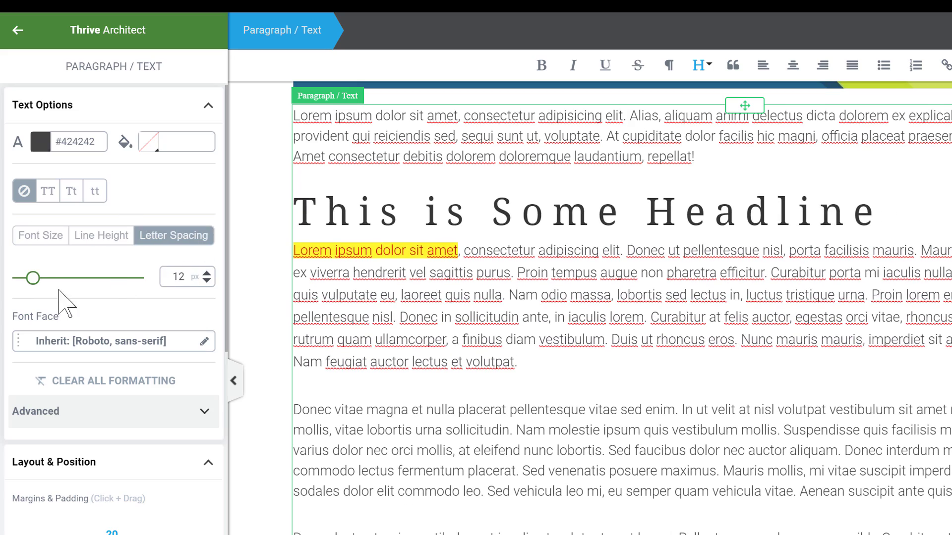
click(32, 246)
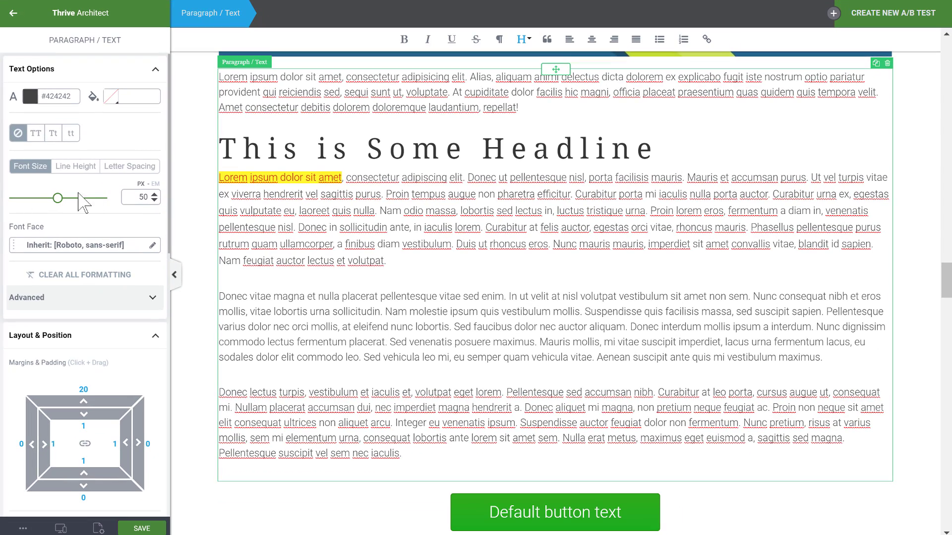